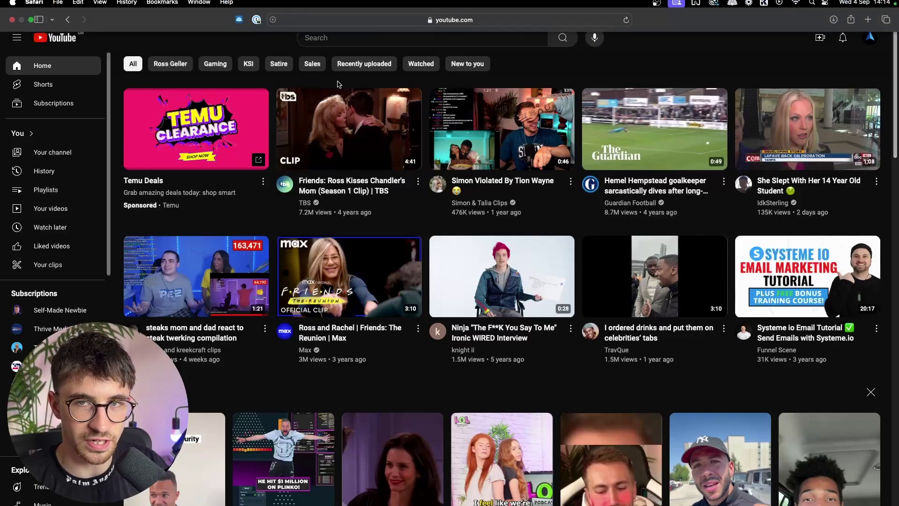
Open YouTube Studio from the account menu to show the Channel content video list.
{"action": "left_click", "coordinate": [869, 38]}
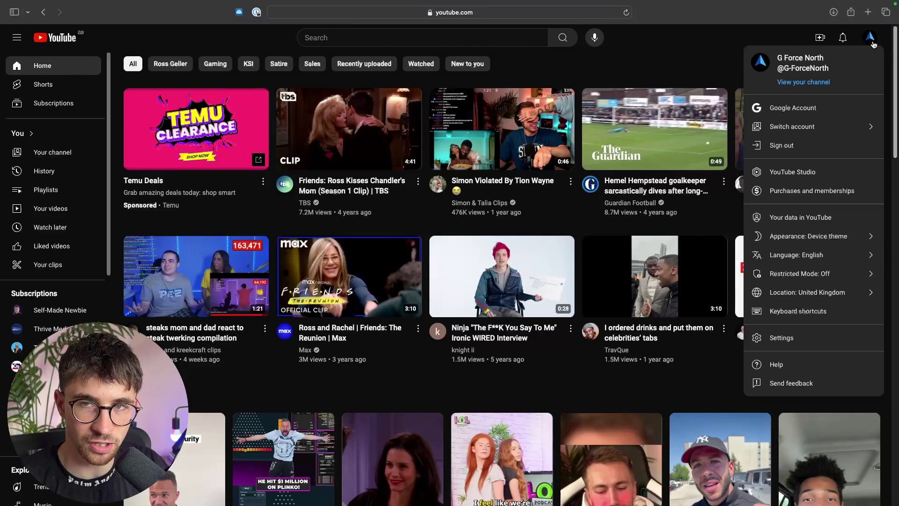
{"action": "left_click", "coordinate": [786, 172]}
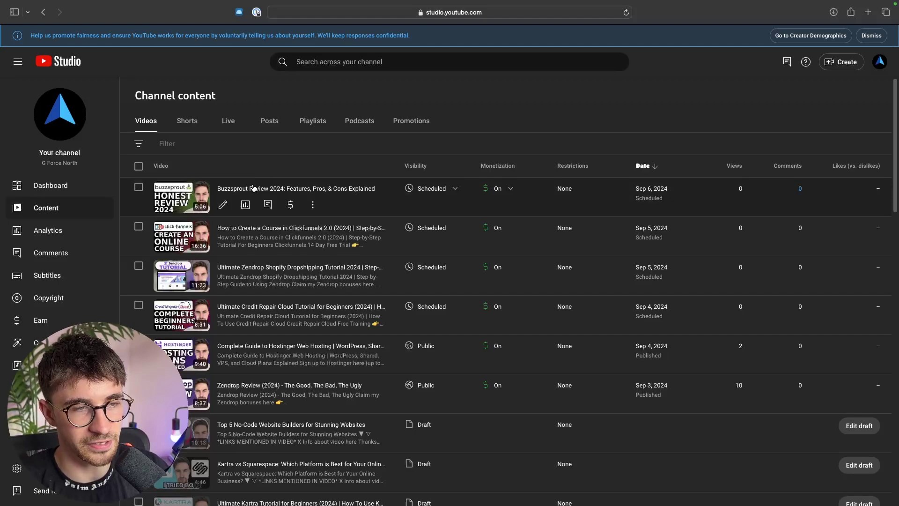
{"action": "left_click", "coordinate": [427, 204]}
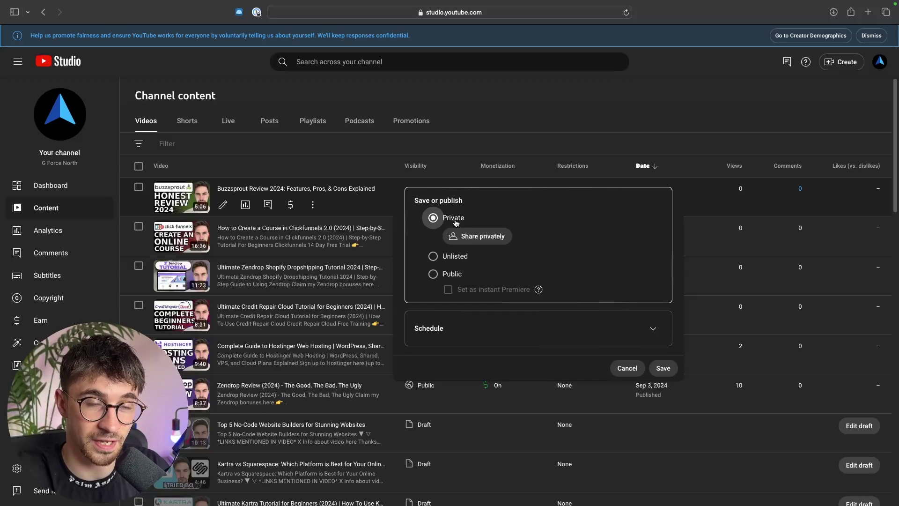
{"action": "left_click", "coordinate": [627, 368]}
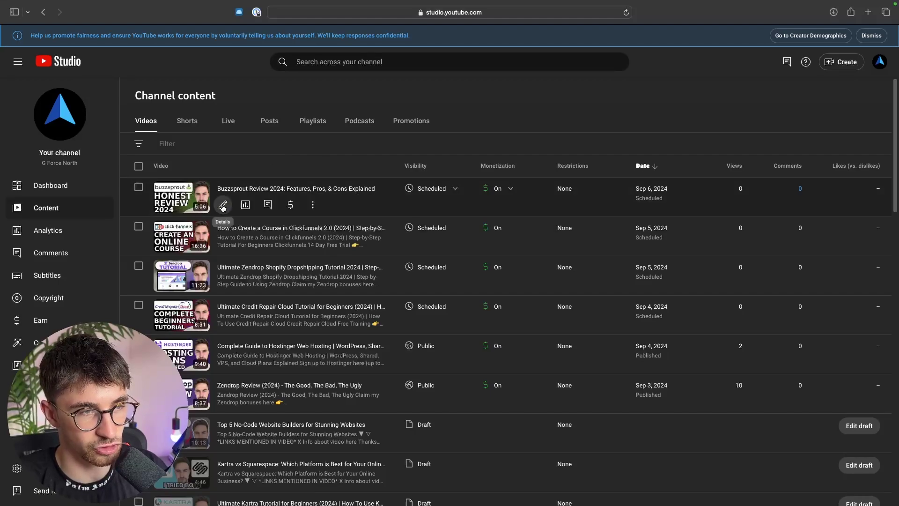
Open the Buzzsprout Review 2024 video's details, then switch to its Editor.
{"action": "left_click", "coordinate": [223, 207]}
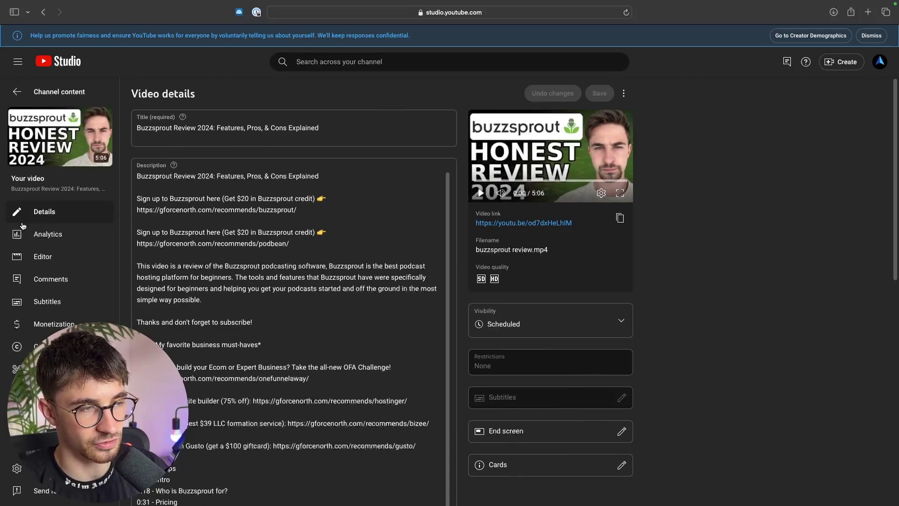
{"action": "left_click", "coordinate": [32, 263]}
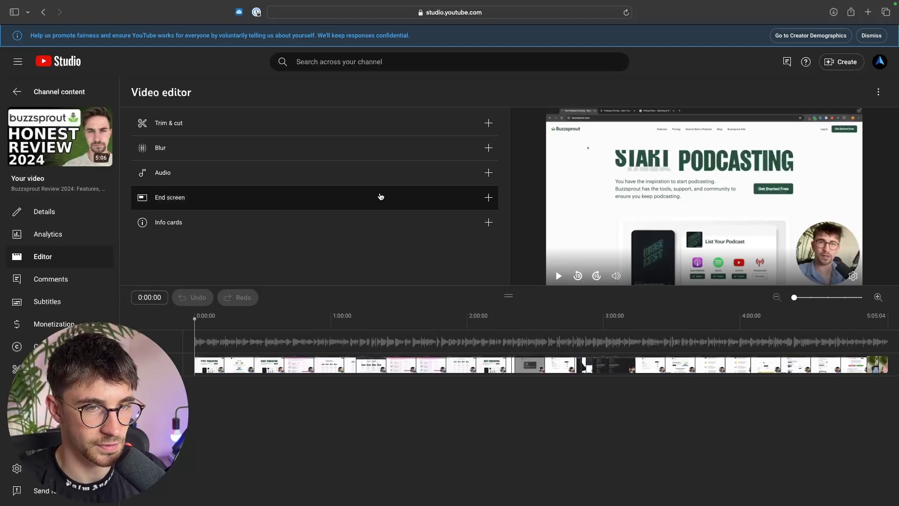
Open the editor's Audio music library and browse the track list.
{"action": "left_click", "coordinate": [489, 173]}
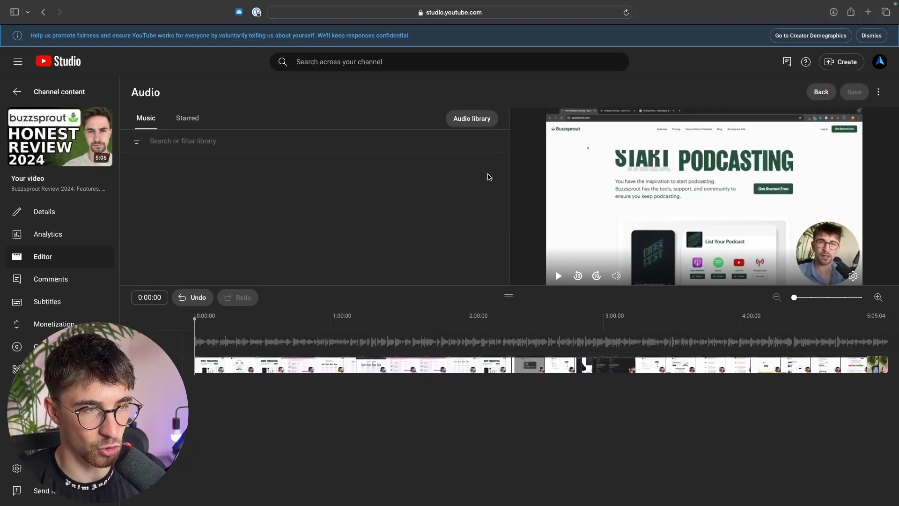
{"action": "scroll", "coordinate": [292, 262], "scroll_direction": "down", "scroll_amount": 6}
{"action": "scroll", "coordinate": [292, 261], "scroll_direction": "down", "scroll_amount": 10}
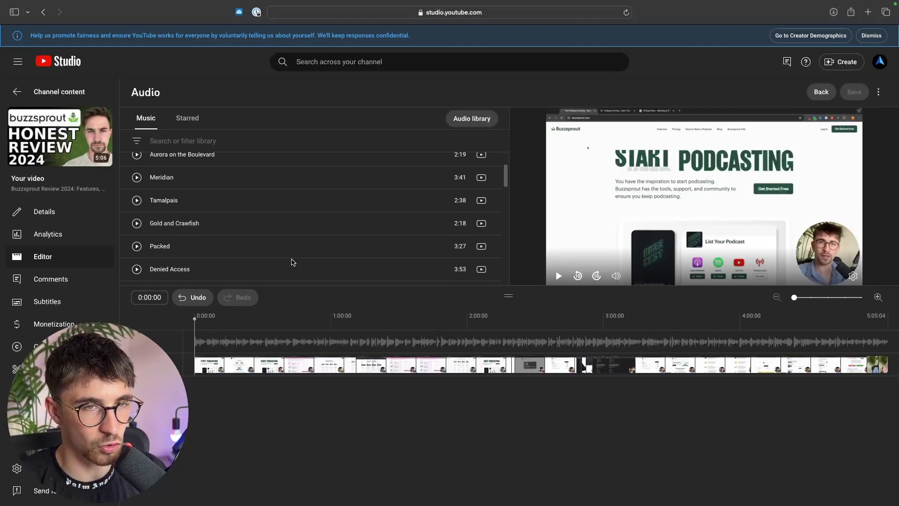
{"action": "scroll", "coordinate": [354, 203], "scroll_direction": "up", "scroll_amount": 10}
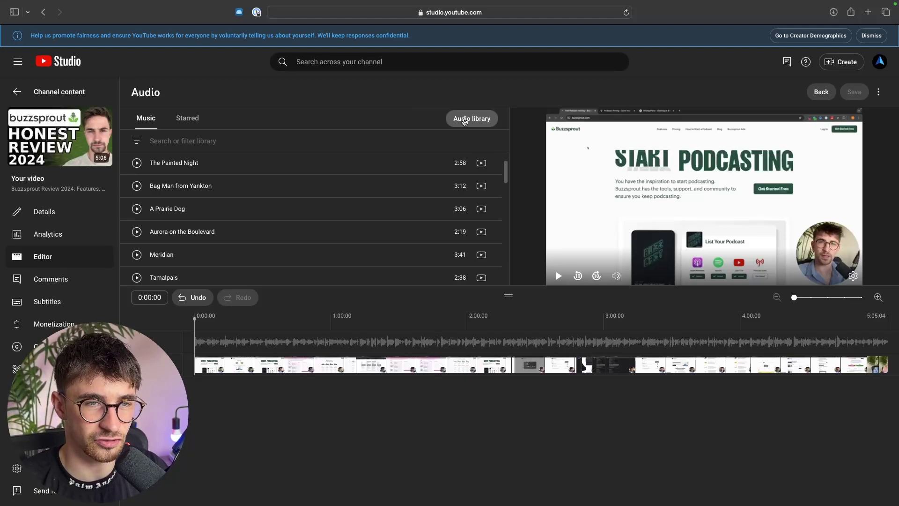
{"action": "scroll", "coordinate": [337, 195], "scroll_direction": "up", "scroll_amount": 4}
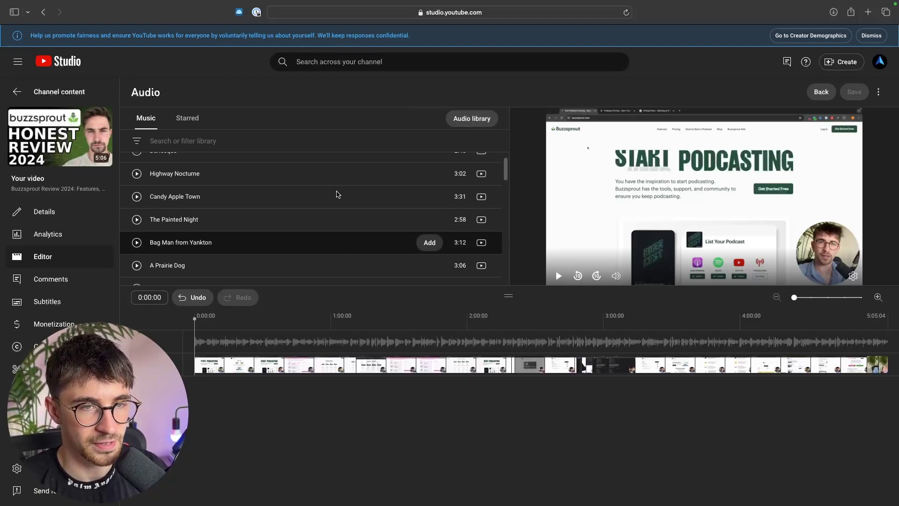
{"action": "scroll", "coordinate": [337, 194], "scroll_direction": "down", "scroll_amount": 3}
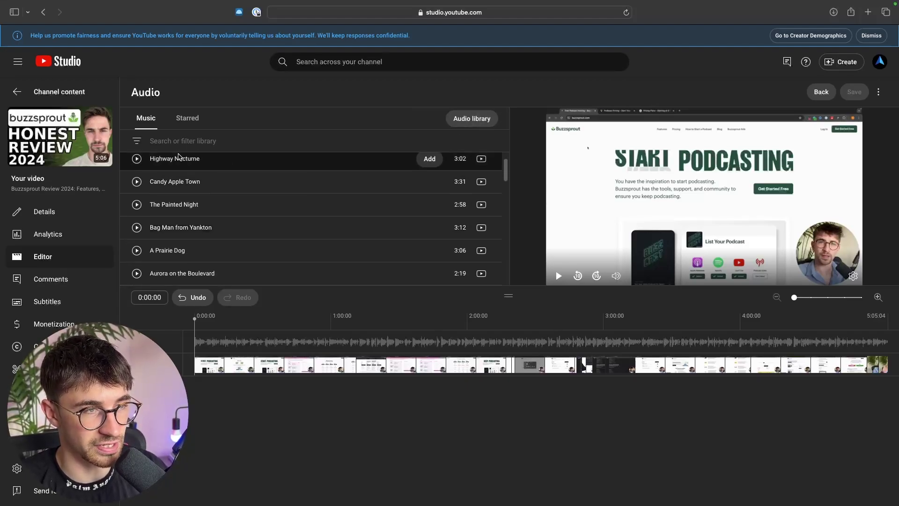
Filter the music library by the Hip-Hop & Rap genre and browse the results.
{"action": "left_click", "coordinate": [140, 146]}
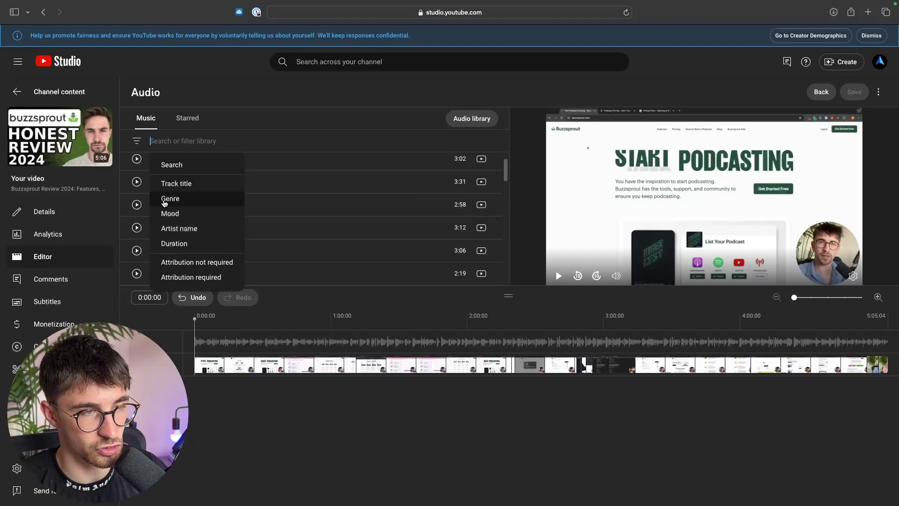
{"action": "left_click", "coordinate": [167, 198]}
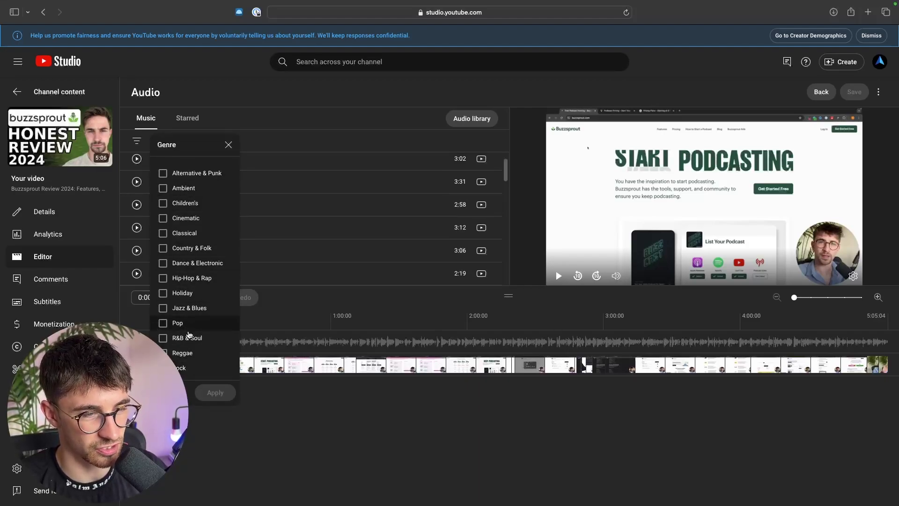
{"action": "left_click", "coordinate": [181, 278]}
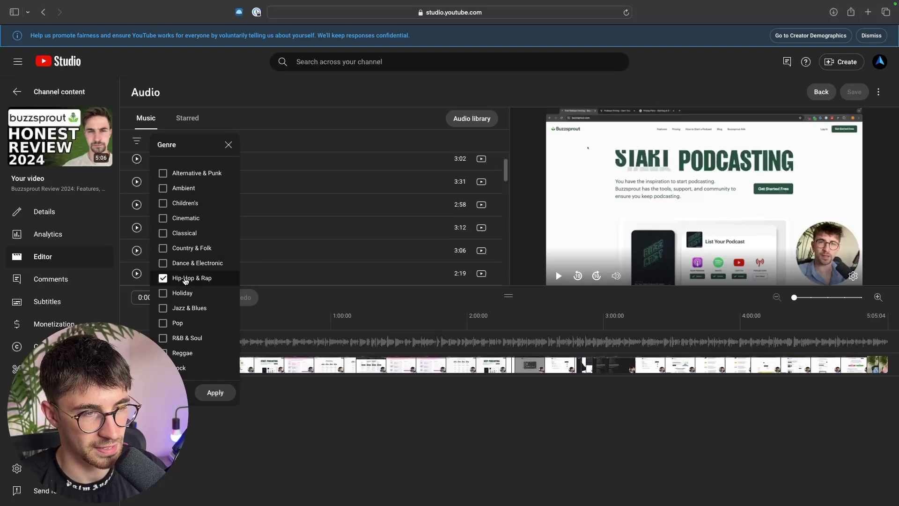
{"action": "left_click", "coordinate": [215, 393]}
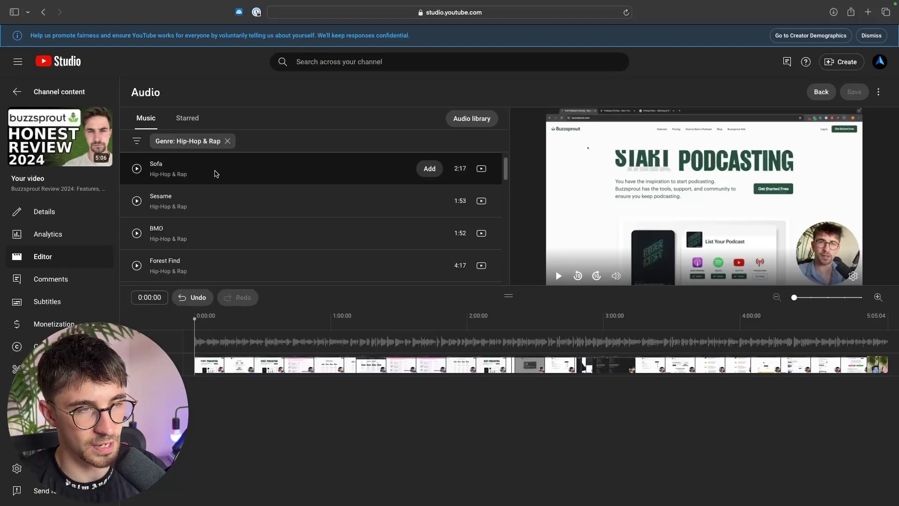
{"action": "scroll", "coordinate": [238, 224], "scroll_direction": "down", "scroll_amount": 3}
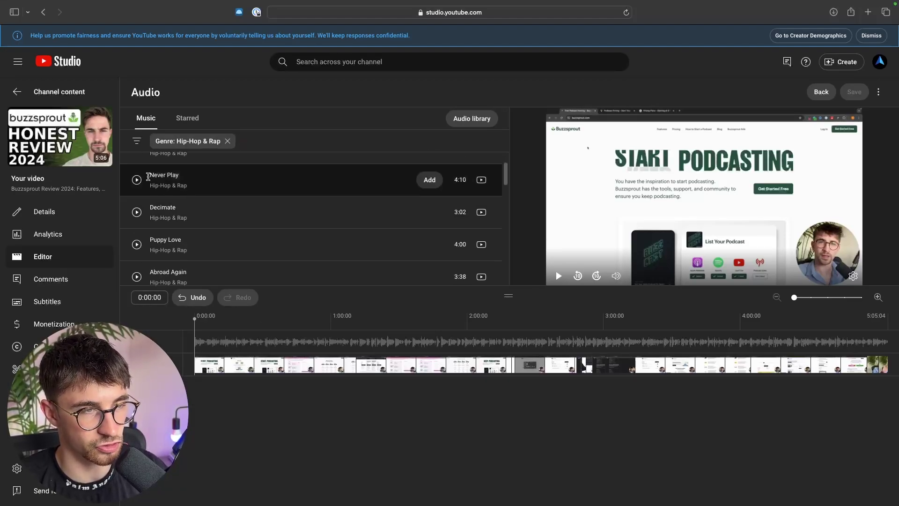
{"action": "scroll", "coordinate": [286, 199], "scroll_direction": "down", "scroll_amount": 1}
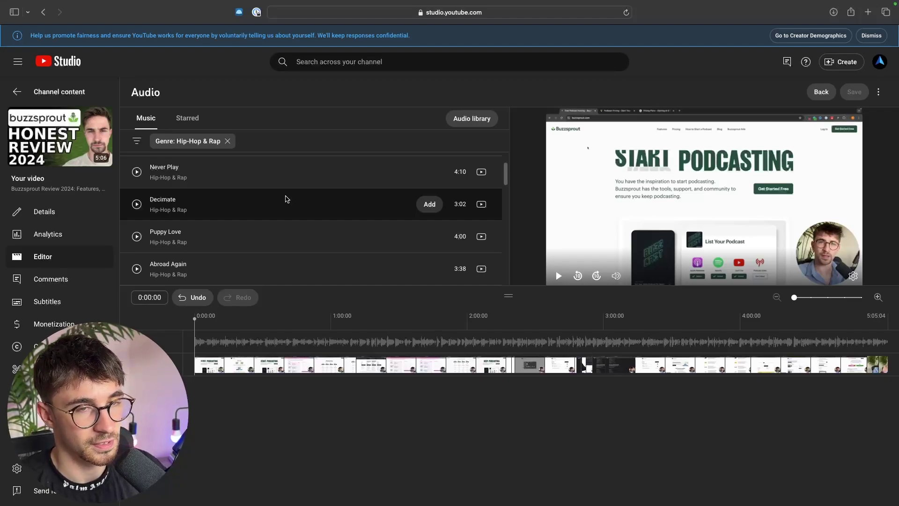
{"action": "scroll", "coordinate": [287, 199], "scroll_direction": "up", "scroll_amount": 5}
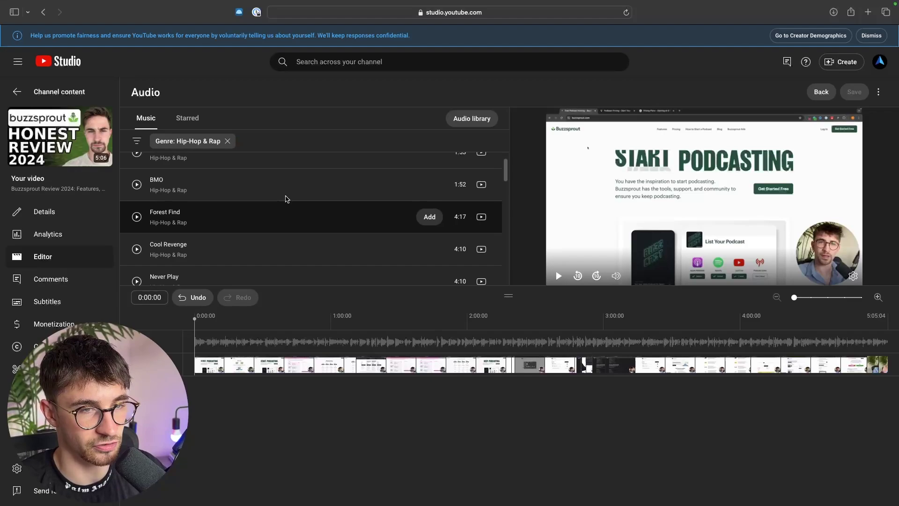
{"action": "scroll", "coordinate": [288, 199], "scroll_direction": "up", "scroll_amount": 1}
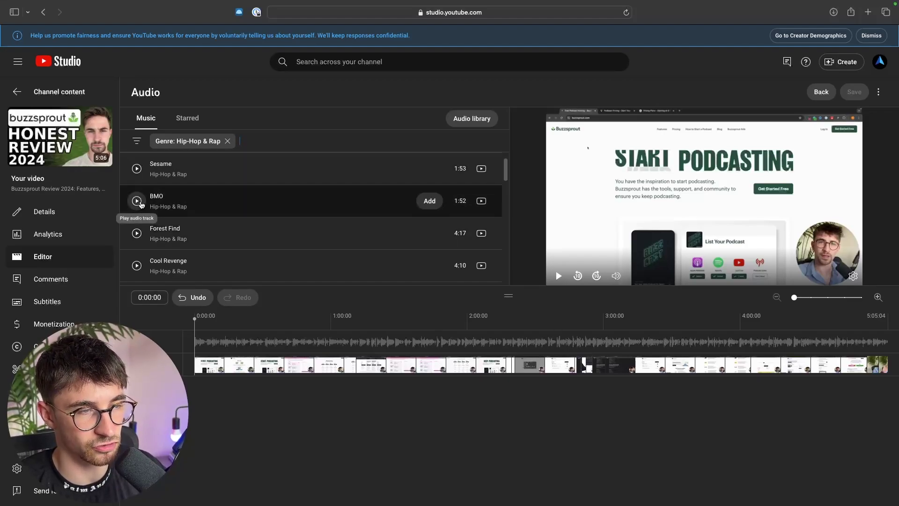
Add the BMO track to the timeline and lower its mix level.
{"action": "left_click", "coordinate": [428, 201]}
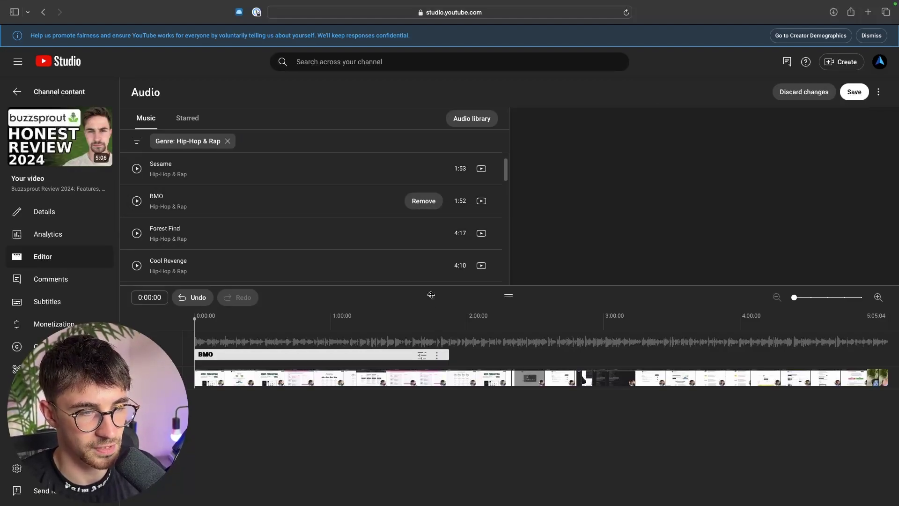
{"action": "mouse_move", "coordinate": [266, 355]}
{"action": "left_mouse_down"}
{"action": "mouse_move", "coordinate": [410, 356]}
{"action": "mouse_move", "coordinate": [266, 357]}
{"action": "left_mouse_up"}
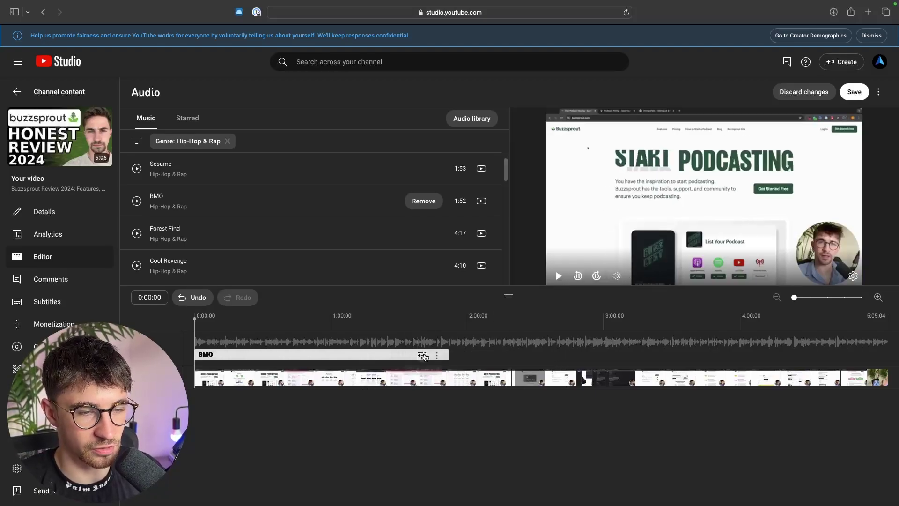
{"action": "left_click", "coordinate": [422, 356]}
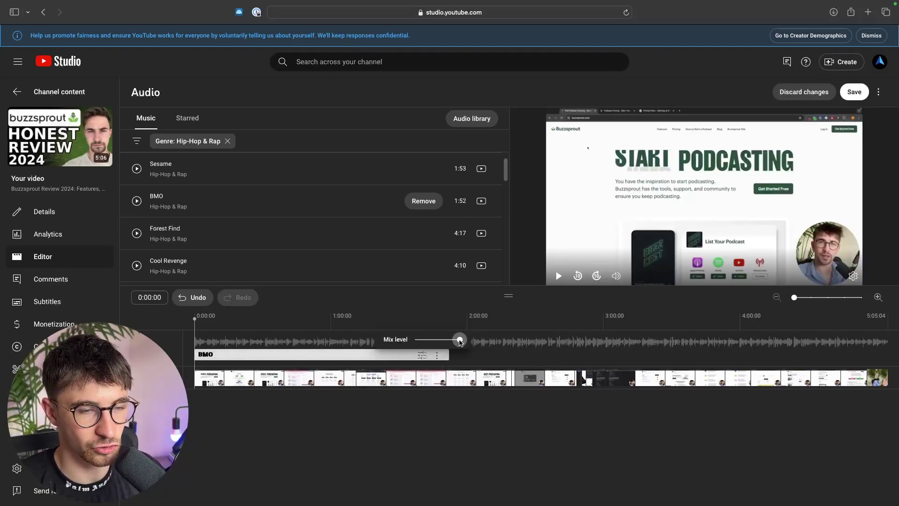
{"action": "left_click_drag", "start_coordinate": [461, 342], "coordinate": [435, 344]}
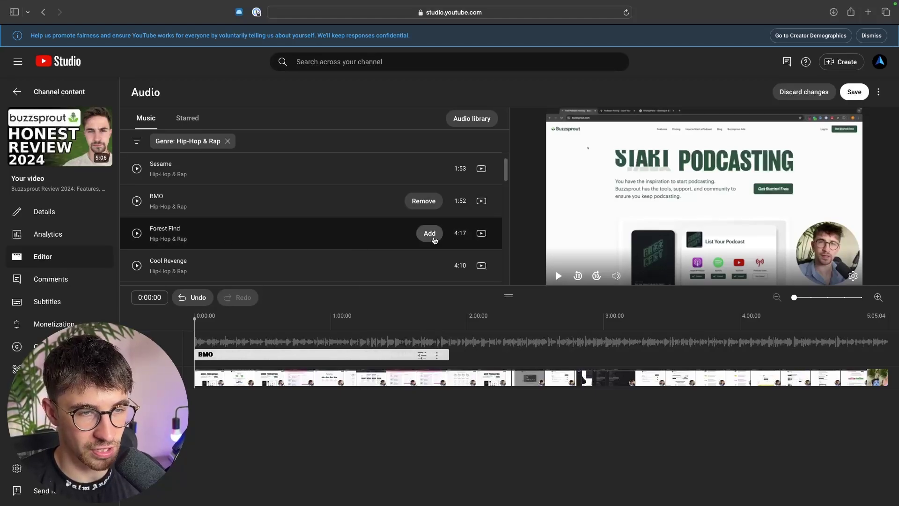
Add Forest Find, trim it to start where BMO ends, and lower its mix level.
{"action": "left_click", "coordinate": [434, 238]}
{"action": "left_click_drag", "start_coordinate": [265, 367], "coordinate": [498, 367]}
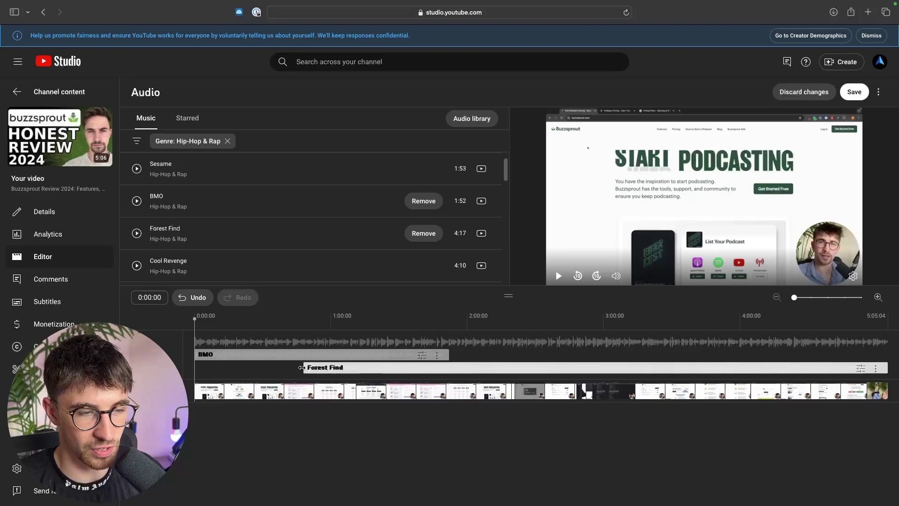
{"action": "left_click_drag", "start_coordinate": [301, 367], "coordinate": [448, 365]}
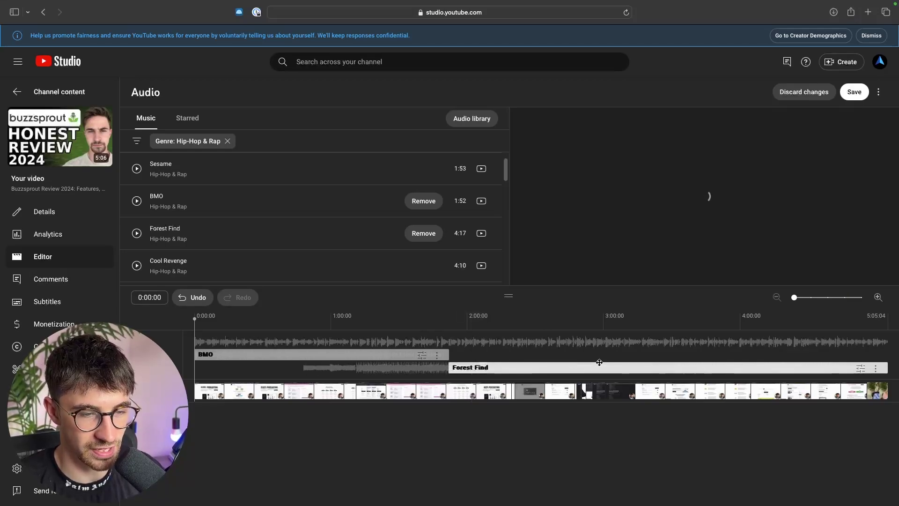
{"action": "left_click", "coordinate": [861, 368]}
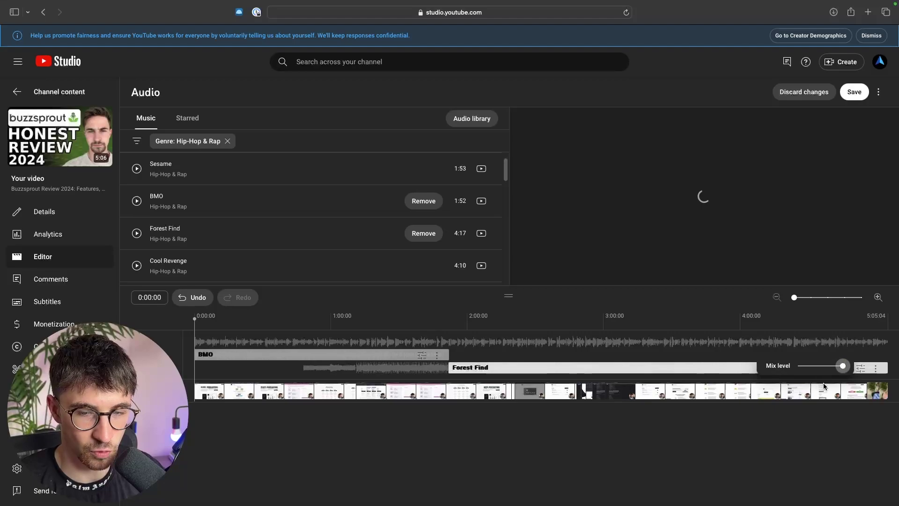
{"action": "left_click_drag", "start_coordinate": [842, 371], "coordinate": [811, 367]}
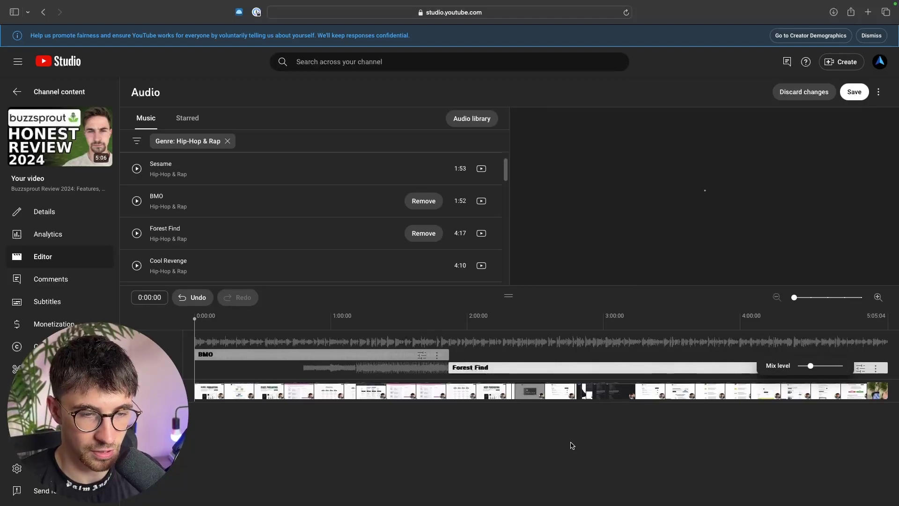
Close the Forest Find mix level adjustment.
{"action": "left_click", "coordinate": [603, 437]}
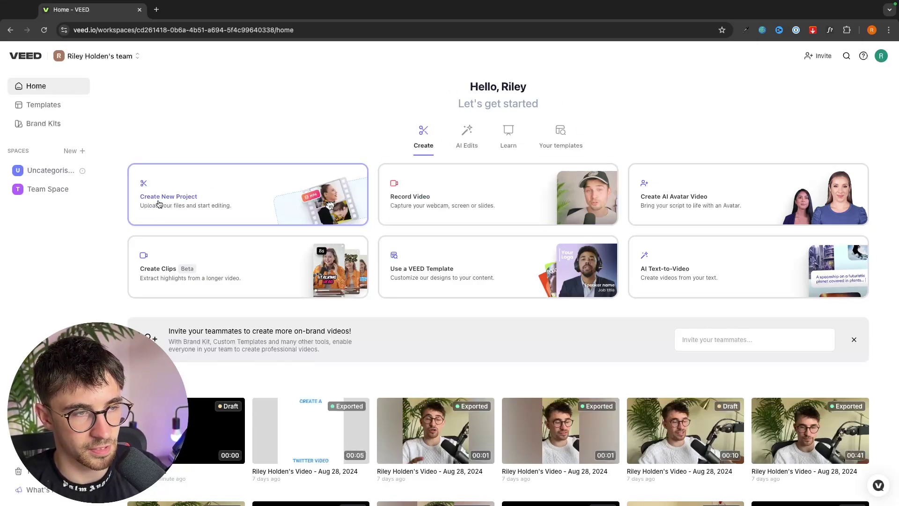
Create a new project from the VEED Home page.
{"action": "left_click", "coordinate": [222, 208]}
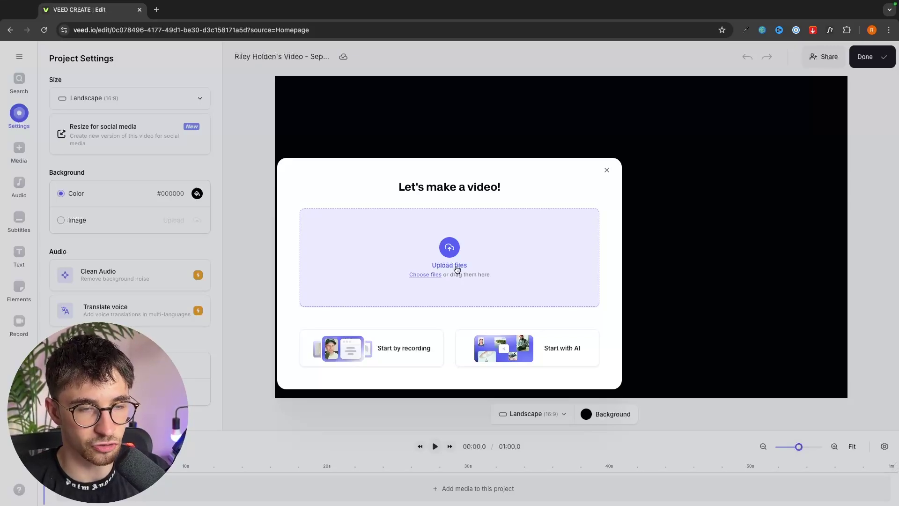
Upload buzzsprout review.mp4, play a short preview, then pause and select the clip.
{"action": "left_click", "coordinate": [435, 268]}
{"action": "double_click", "coordinate": [517, 248]}
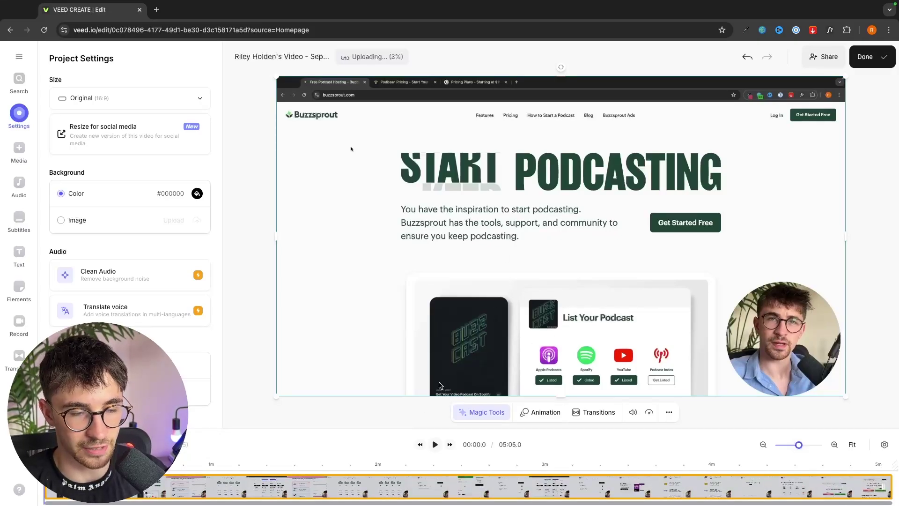
{"action": "left_click", "coordinate": [435, 446]}
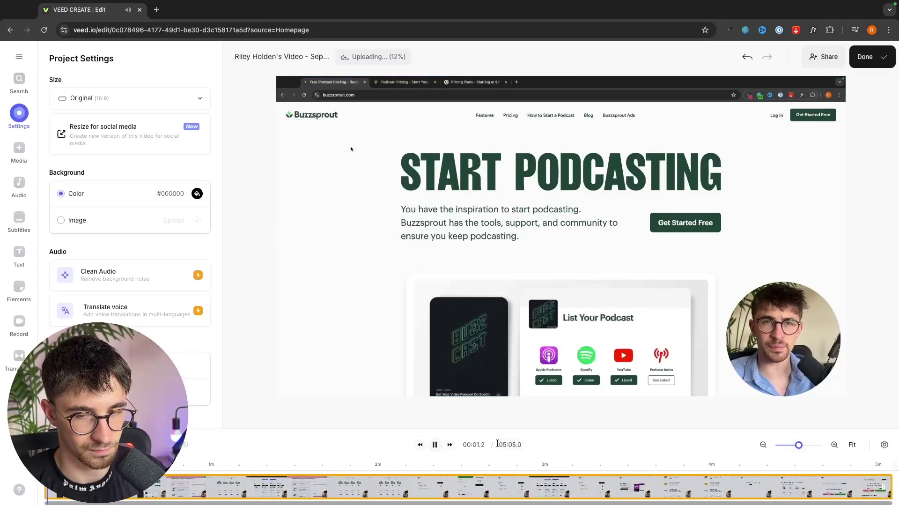
{"action": "left_click", "coordinate": [435, 446]}
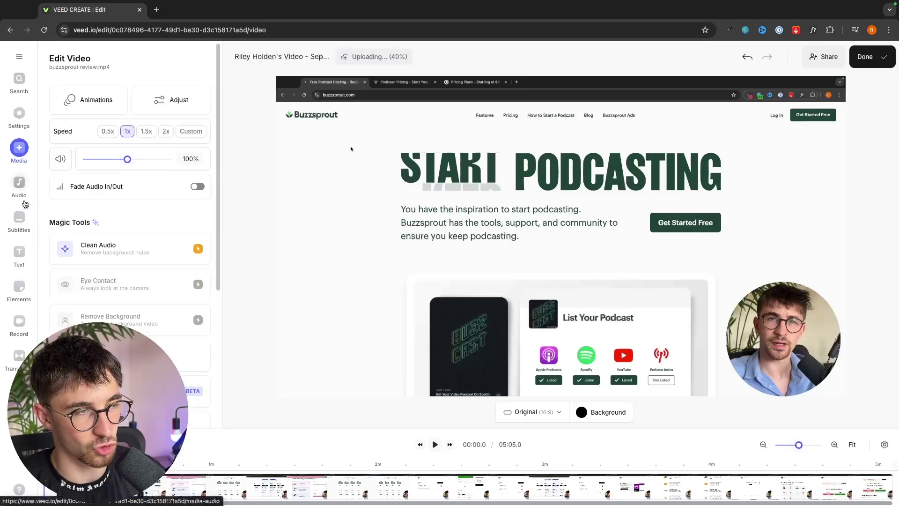
Upload Soldier Music.mp3 from the computer through the Audio tab, finding it by searching 'mp3'.
{"action": "left_click", "coordinate": [18, 183]}
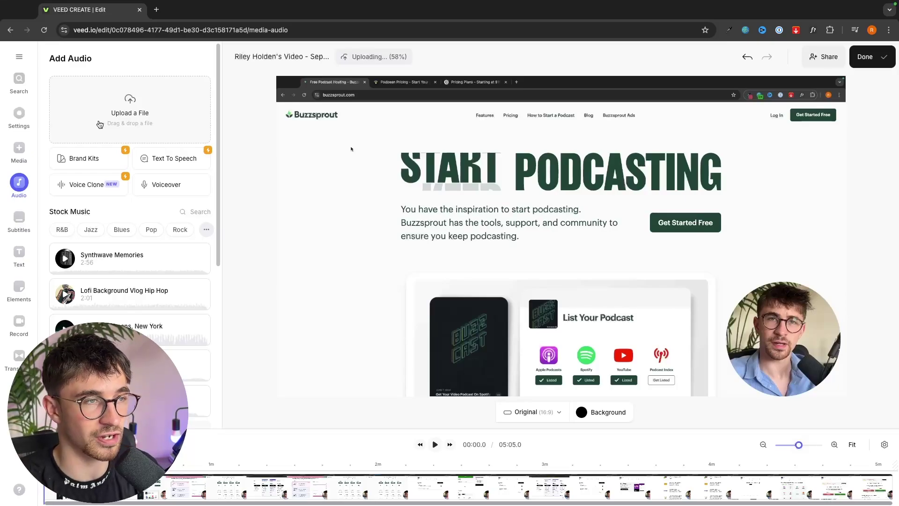
{"action": "left_click", "coordinate": [100, 124]}
{"action": "key", "text": "super+f"}
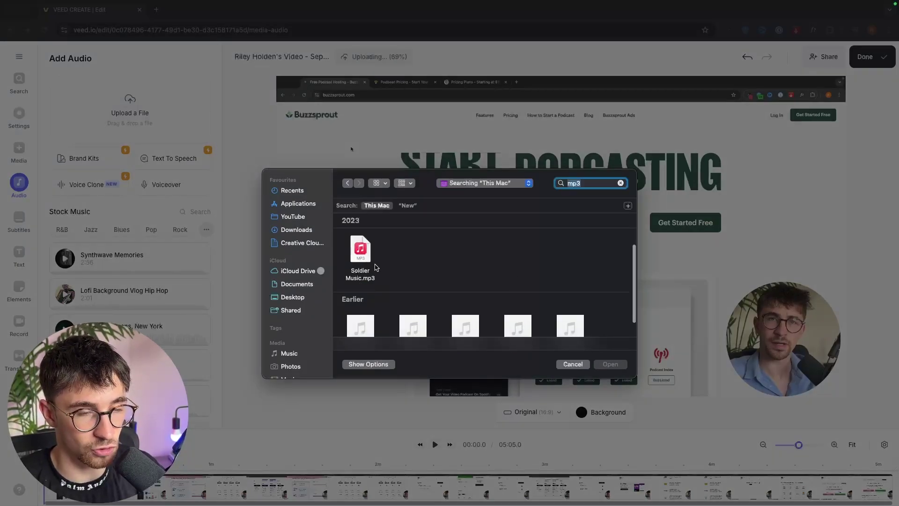
{"action": "double_click", "coordinate": [361, 253]}
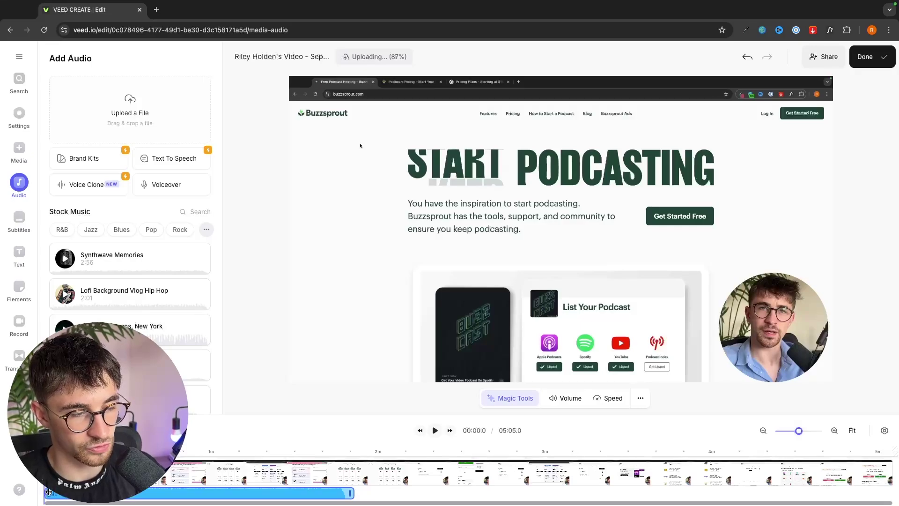
Move and trim the Soldier Music clip, set volume 137%, 2.4s fade-in and 3s fade-out.
{"action": "left_click_drag", "start_coordinate": [48, 491], "coordinate": [174, 495]}
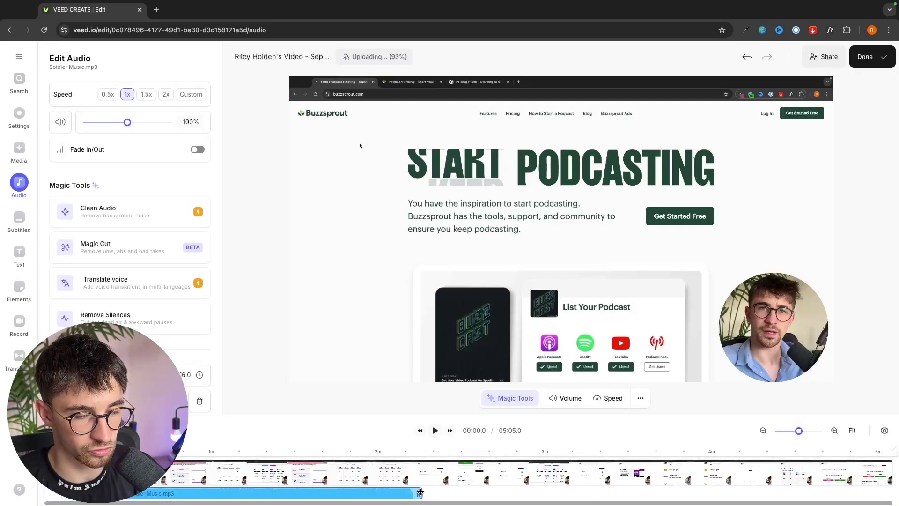
{"action": "left_click_drag", "start_coordinate": [420, 492], "coordinate": [292, 493]}
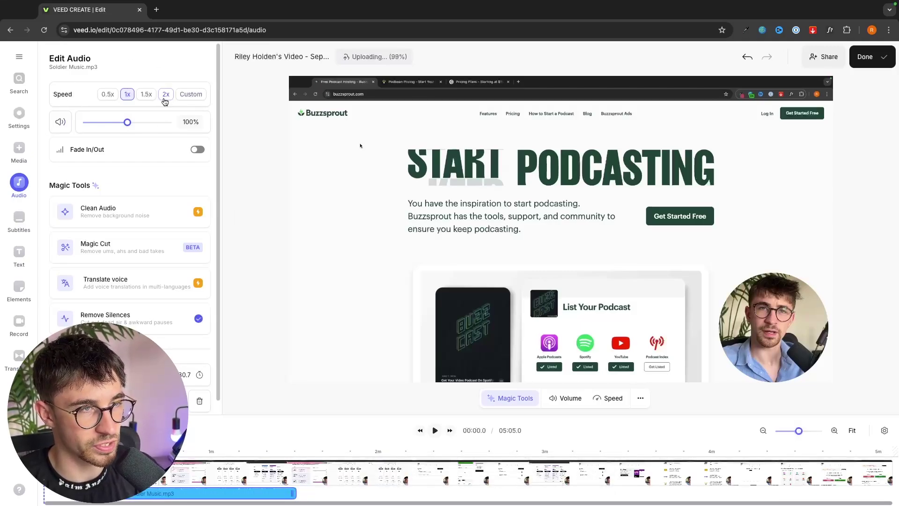
{"action": "left_click_drag", "start_coordinate": [123, 125], "coordinate": [144, 123]}
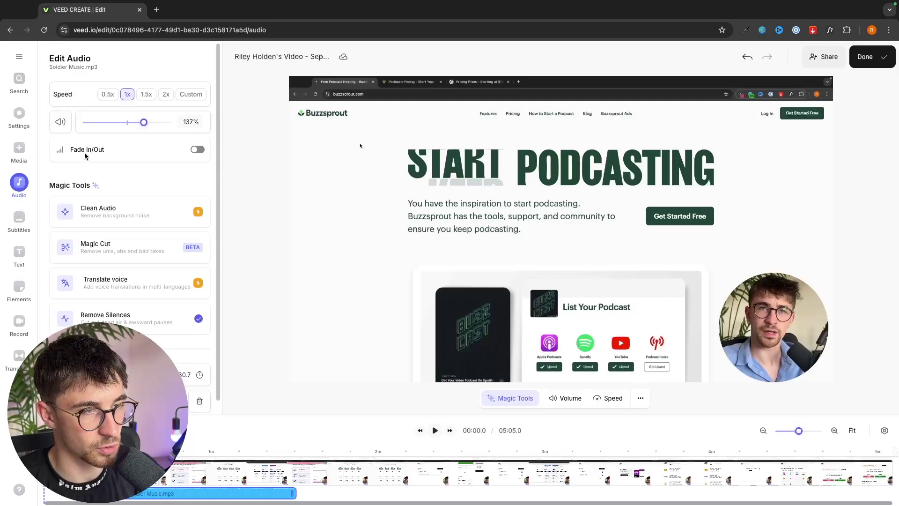
{"action": "left_click", "coordinate": [193, 149]}
{"action": "left_click_drag", "start_coordinate": [139, 175], "coordinate": [128, 200]}
{"action": "key", "text": "Escape"}
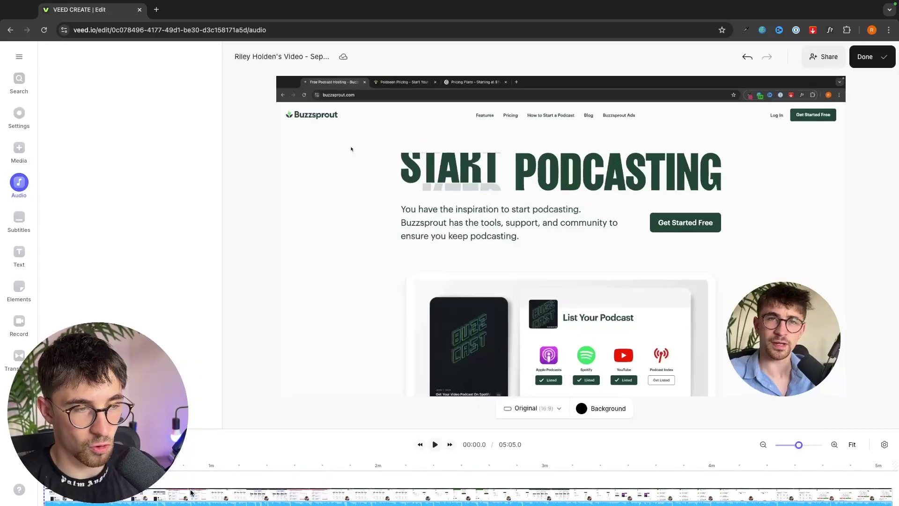
Open VEED's Stock Music library, choose the Jazz genre and scroll down to Jazz Avenue.
{"action": "left_click", "coordinate": [11, 186]}
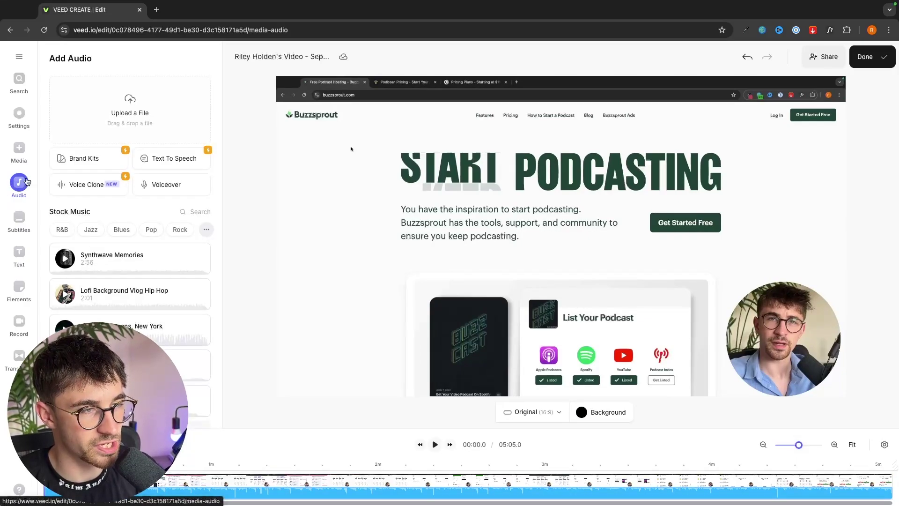
{"action": "scroll", "coordinate": [116, 215], "scroll_direction": "down", "scroll_amount": 1}
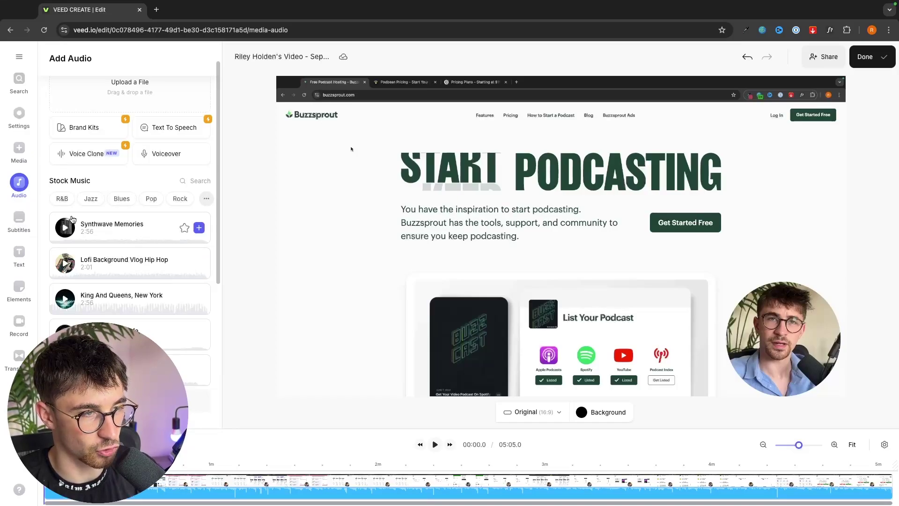
{"action": "left_click", "coordinate": [196, 180]}
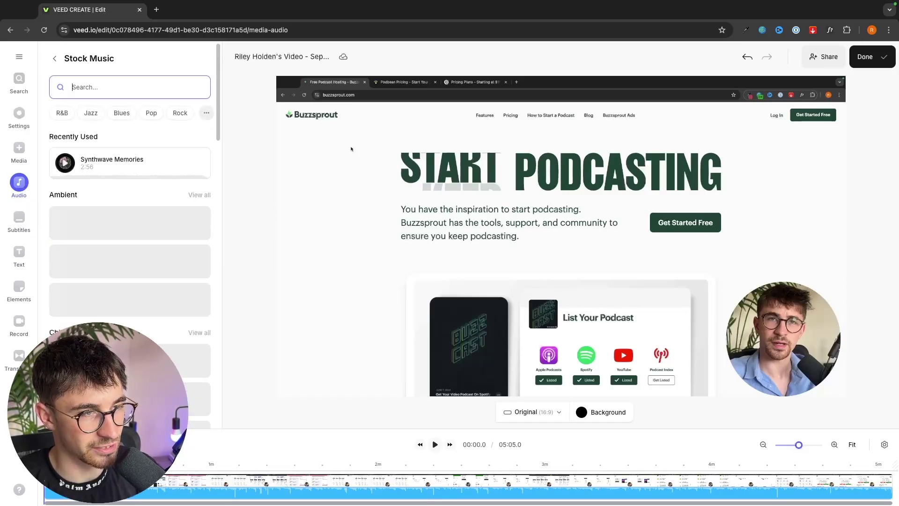
{"action": "left_click", "coordinate": [205, 114]}
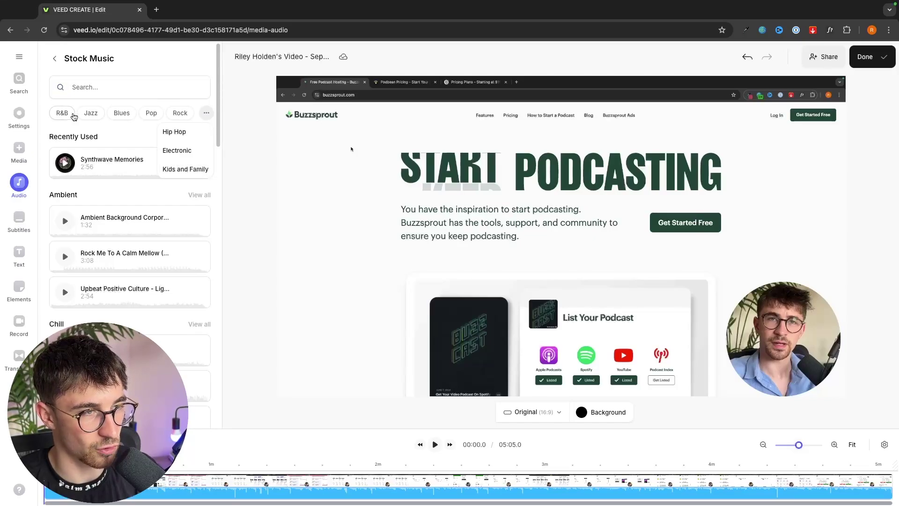
{"action": "left_click", "coordinate": [96, 114]}
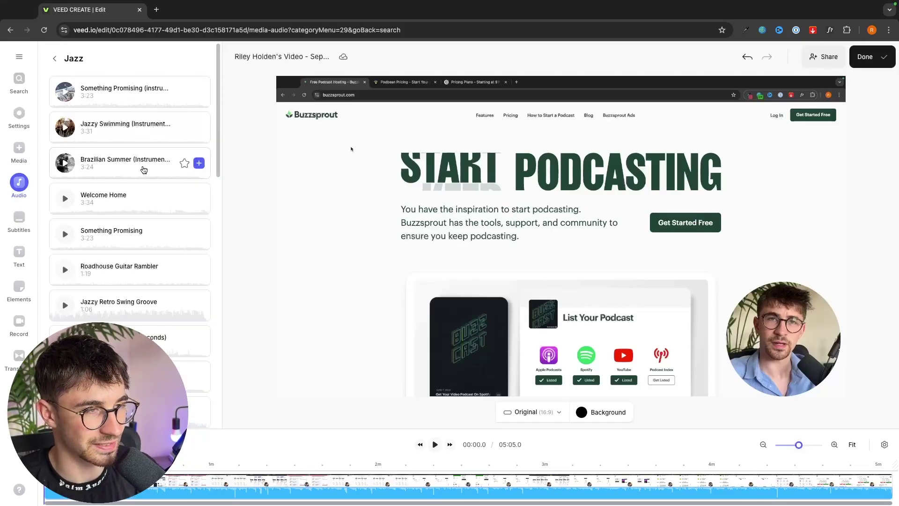
{"action": "scroll", "coordinate": [140, 169], "scroll_direction": "down", "scroll_amount": 6}
{"action": "scroll", "coordinate": [131, 171], "scroll_direction": "down", "scroll_amount": 15}
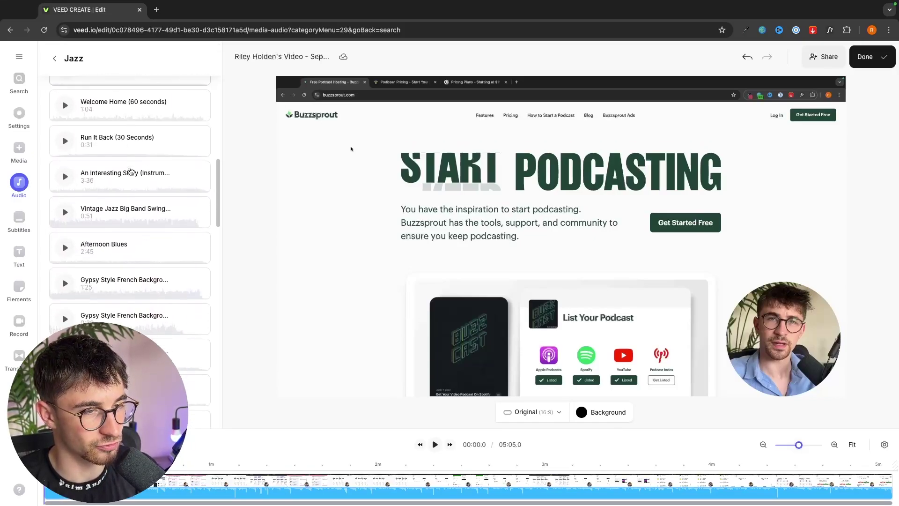
{"action": "scroll", "coordinate": [130, 169], "scroll_direction": "down", "scroll_amount": 20}
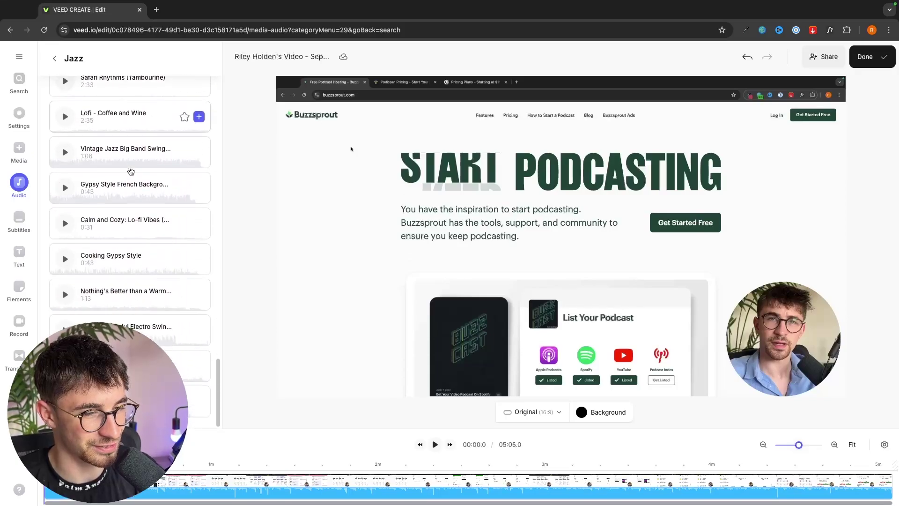
{"action": "scroll", "coordinate": [130, 244], "scroll_direction": "down", "scroll_amount": 20}
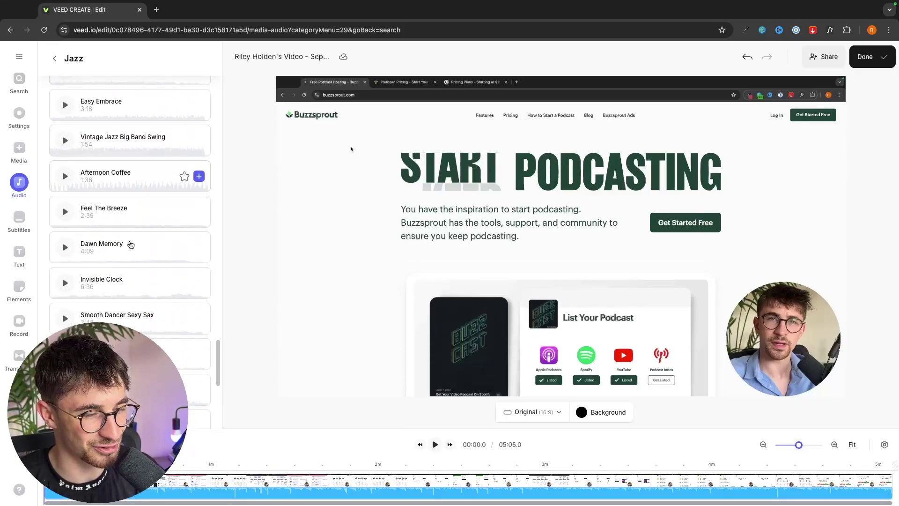
{"action": "scroll", "coordinate": [130, 242], "scroll_direction": "down", "scroll_amount": 20}
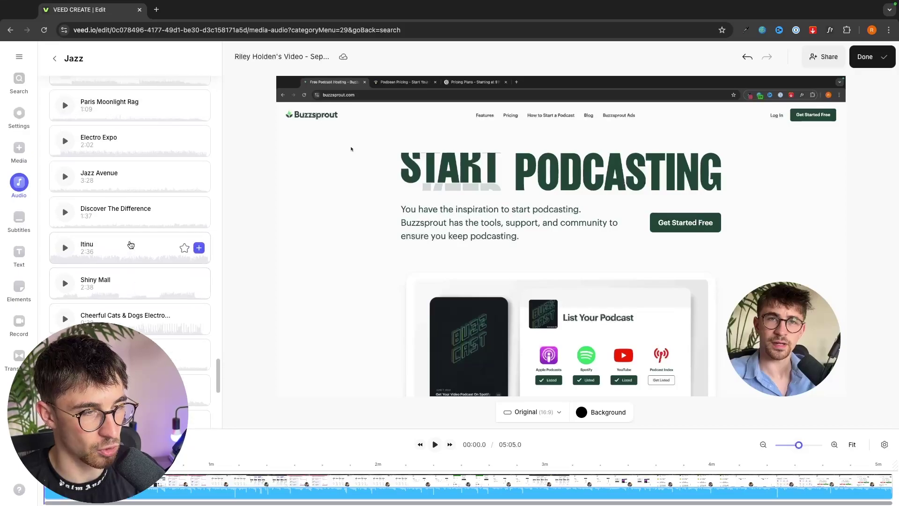
{"action": "scroll", "coordinate": [94, 187], "scroll_direction": "up", "scroll_amount": 1}
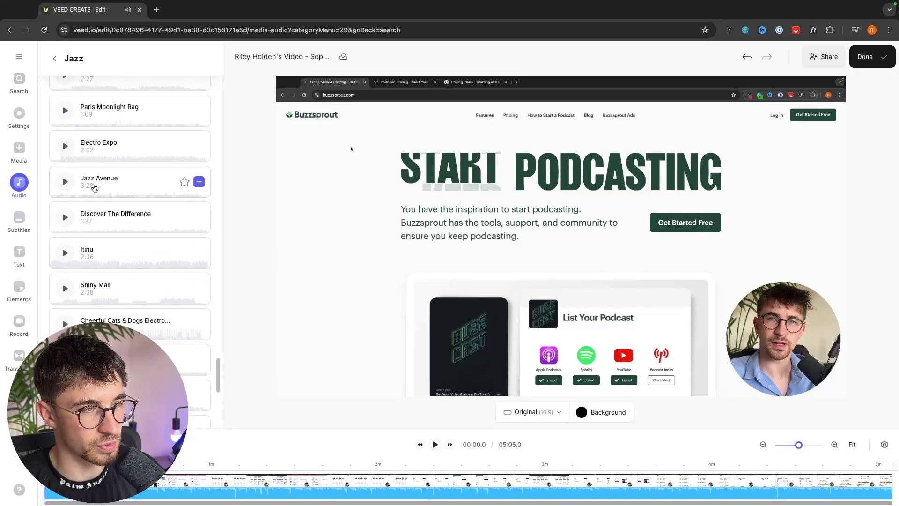
Add the Jazz Avenue track and position jazz-avenue.mp3 beneath the video on the timeline.
{"action": "left_click", "coordinate": [198, 182]}
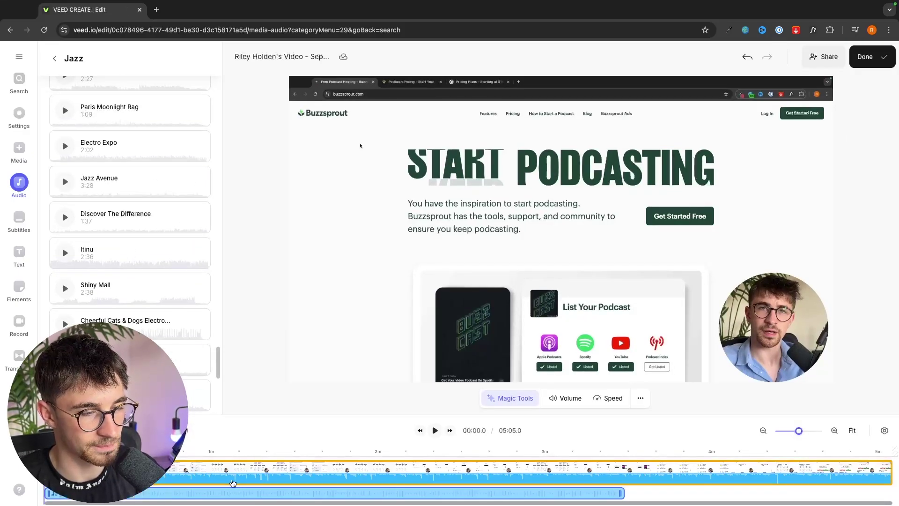
{"action": "left_click_drag", "start_coordinate": [185, 492], "coordinate": [77, 493]}
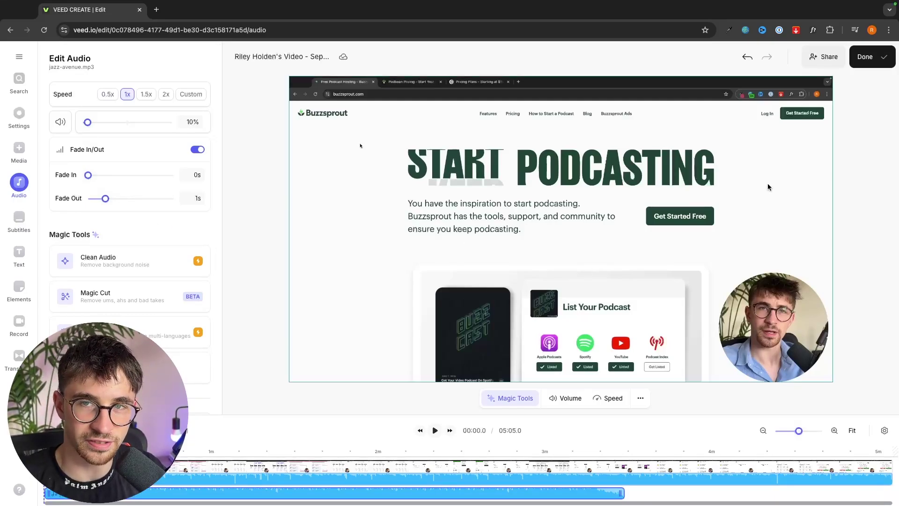
Keep the export quality at HD and export the edited video.
{"action": "left_click", "coordinate": [867, 63]}
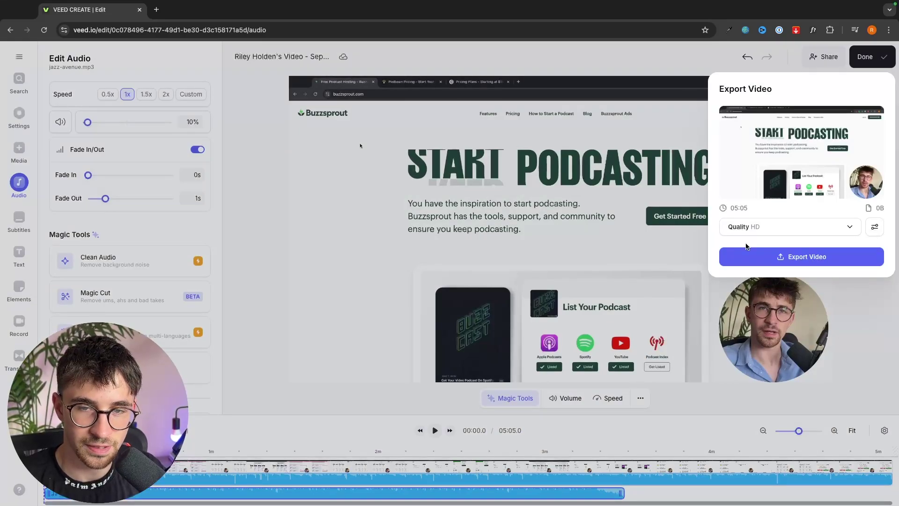
{"action": "left_click", "coordinate": [768, 229]}
{"action": "left_click", "coordinate": [800, 314]}
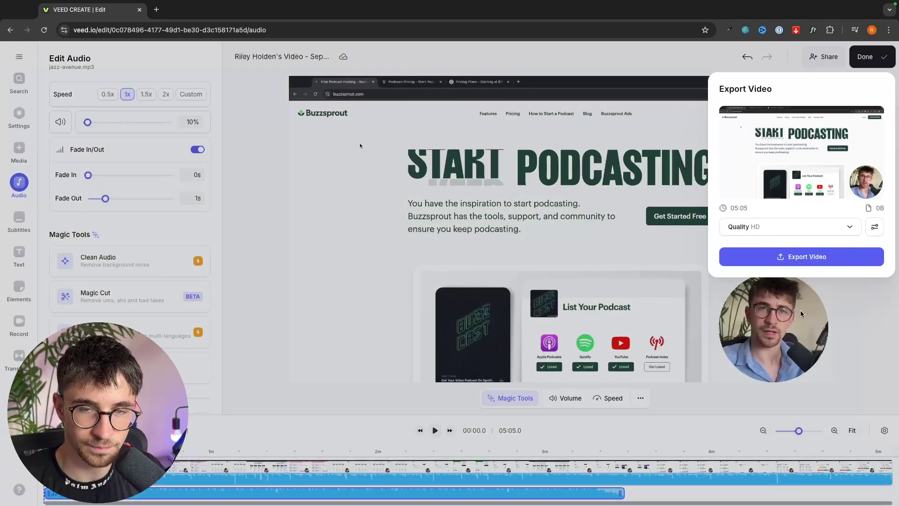
{"action": "left_click", "coordinate": [780, 259]}
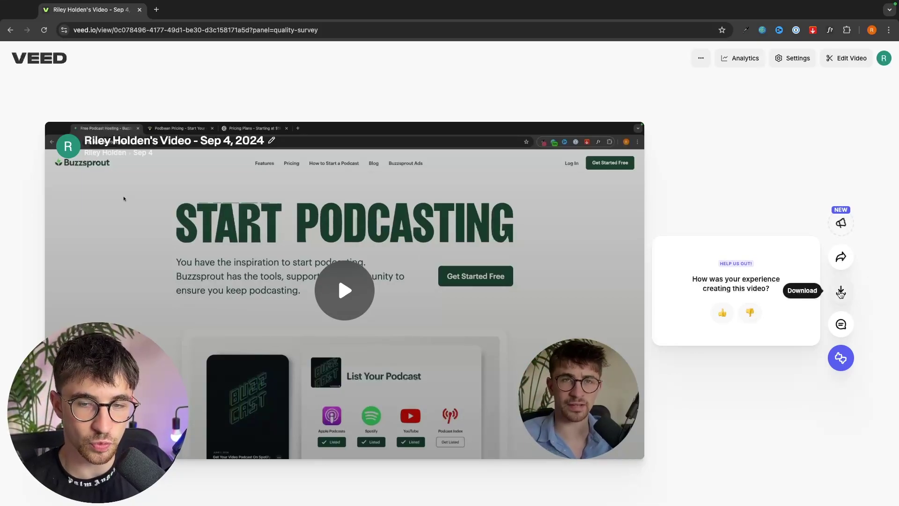
Download the video as MP4 and confirm the 106 MB file in the browser's downloads.
{"action": "left_click", "coordinate": [826, 291]}
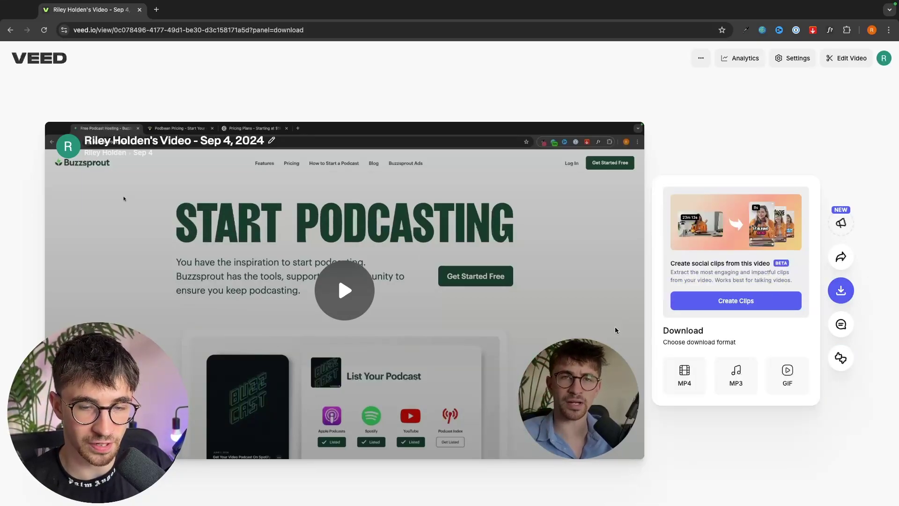
{"action": "left_click", "coordinate": [693, 391]}
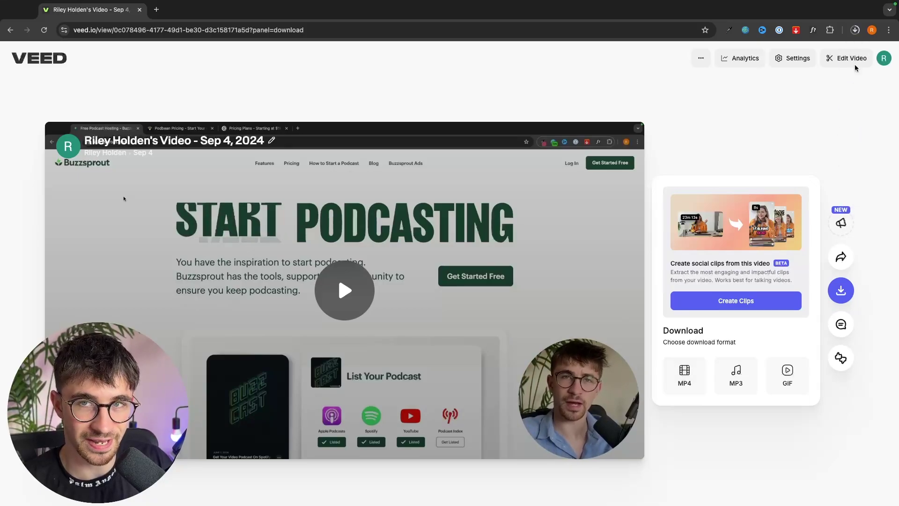
{"action": "left_click", "coordinate": [856, 30]}
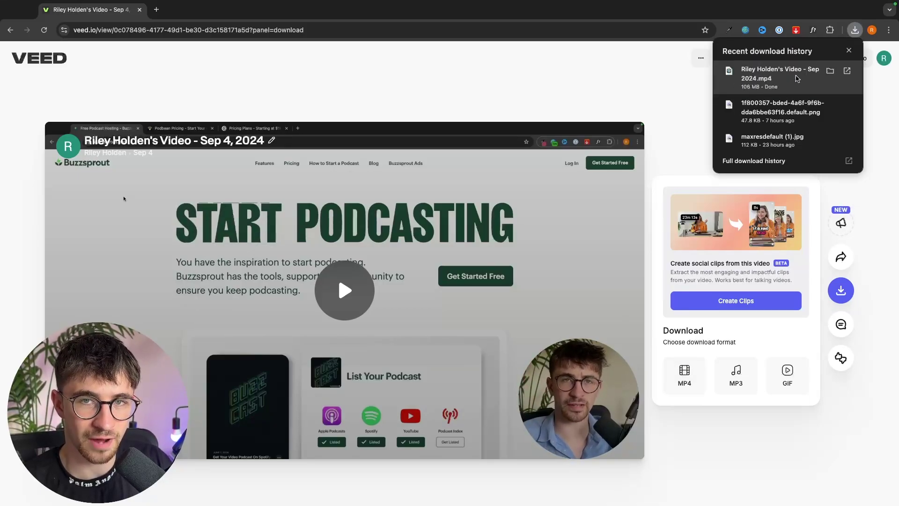